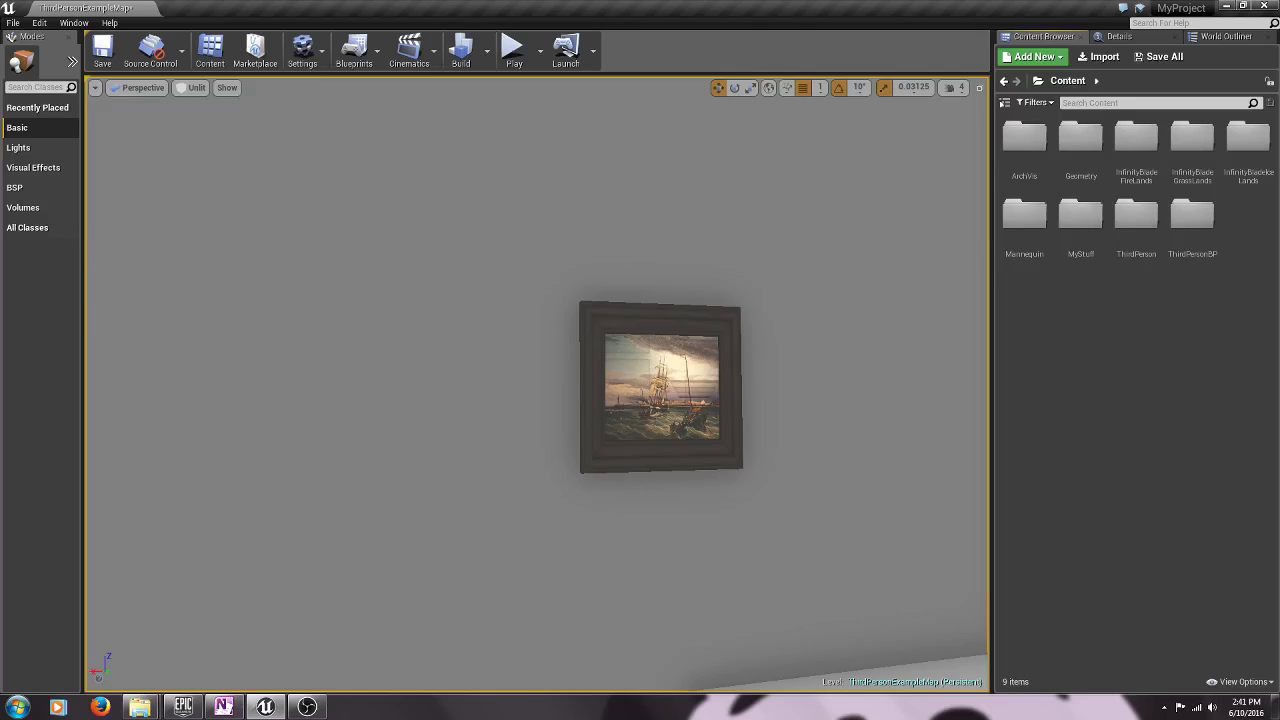
Open the MyStuff folder and start an Import to /Game/MyStuff from its context menu.
mouse_move(537, 384)
right_down()
mouse_move(655, 378)
mouse_move(550, 382)
right_up()
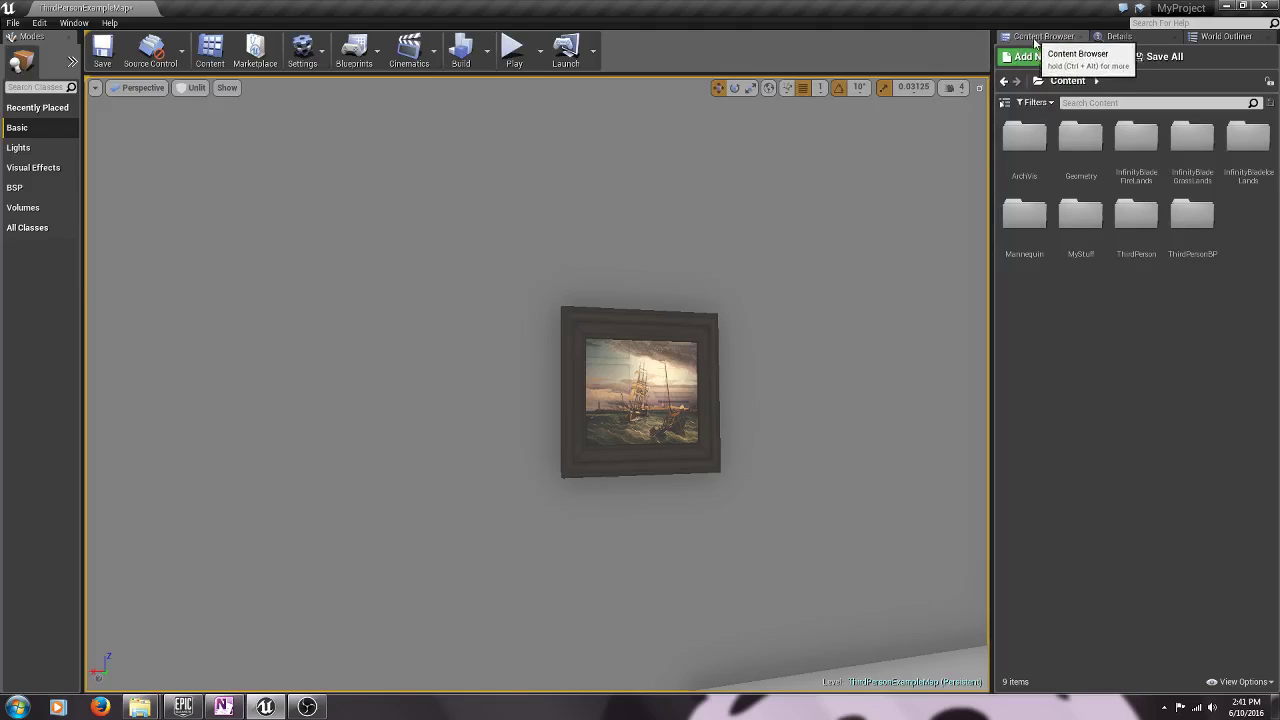
right_click(1057, 327)
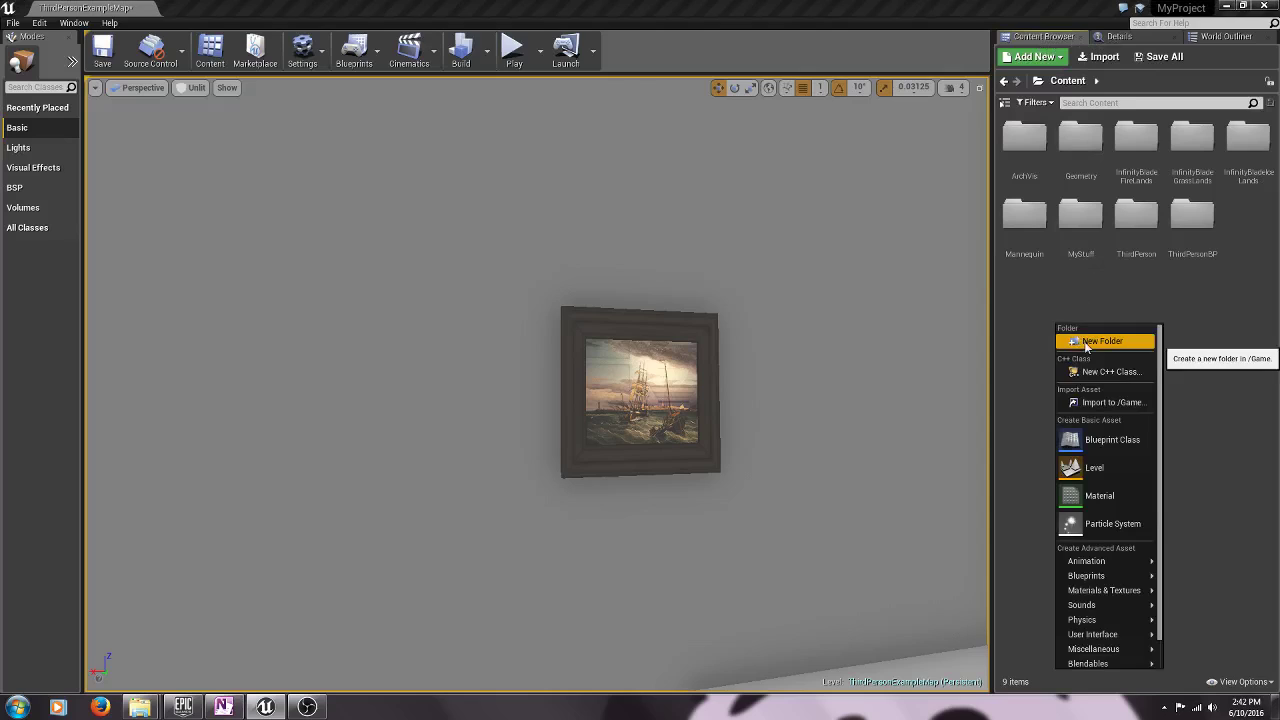
click(1072, 302)
double_click(1081, 225)
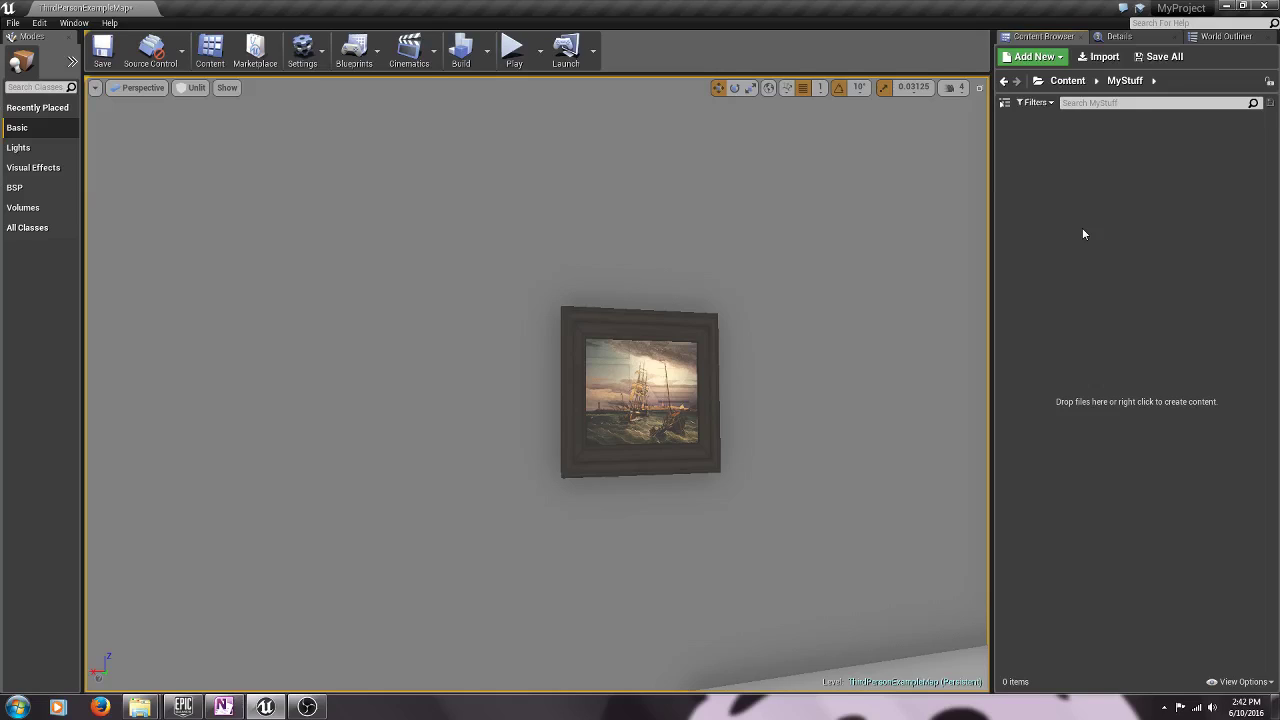
right_click(1041, 190)
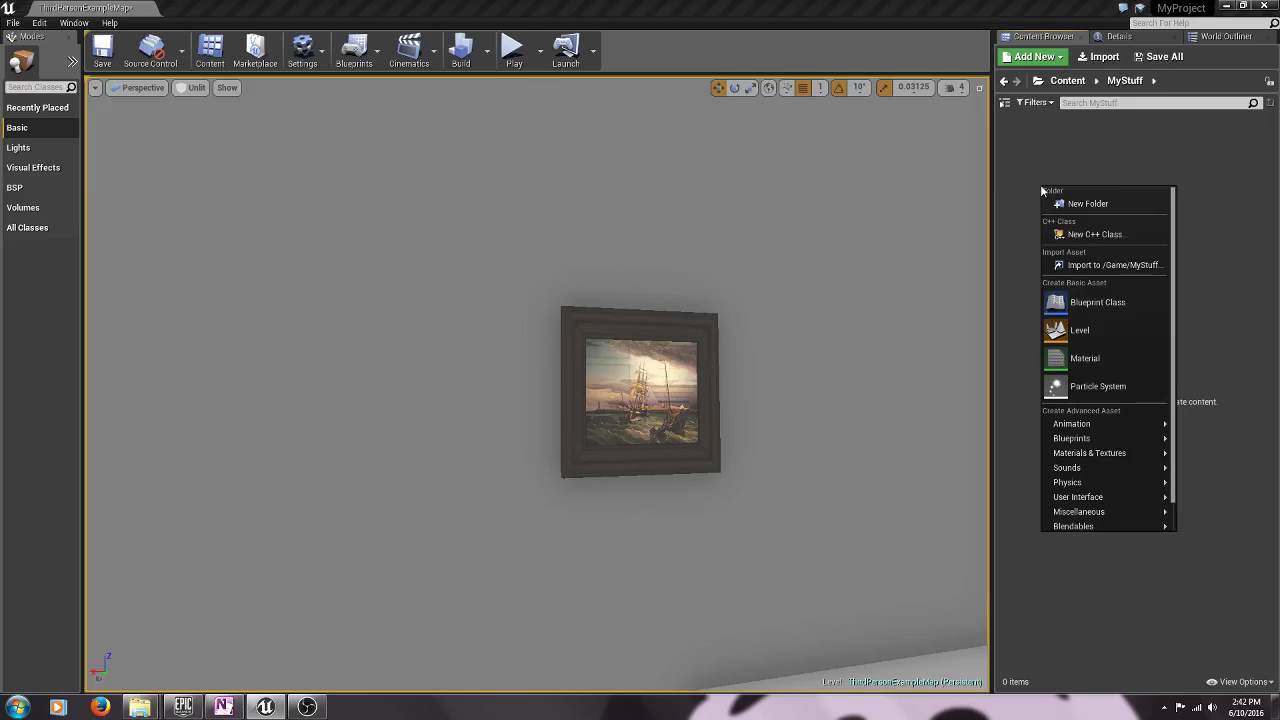
click(1105, 266)
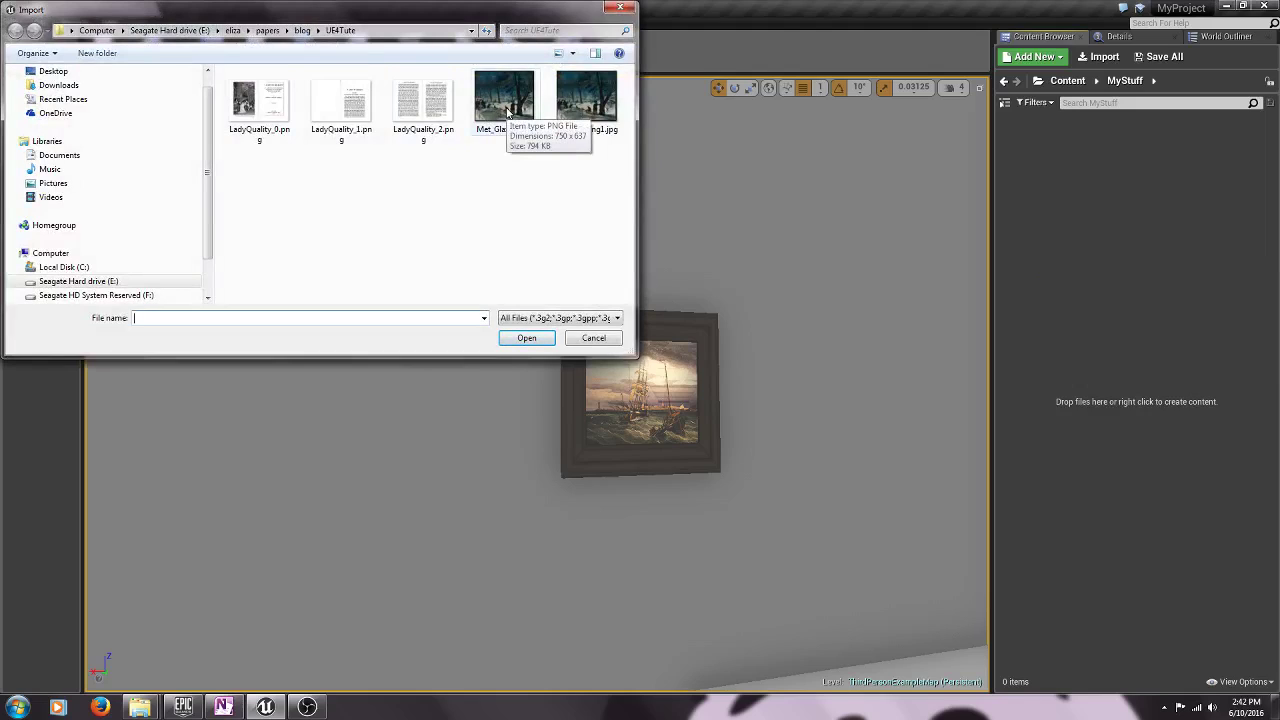
Import the Met_Glaxon.png winter painting as a texture into MyStuff.
click(508, 113)
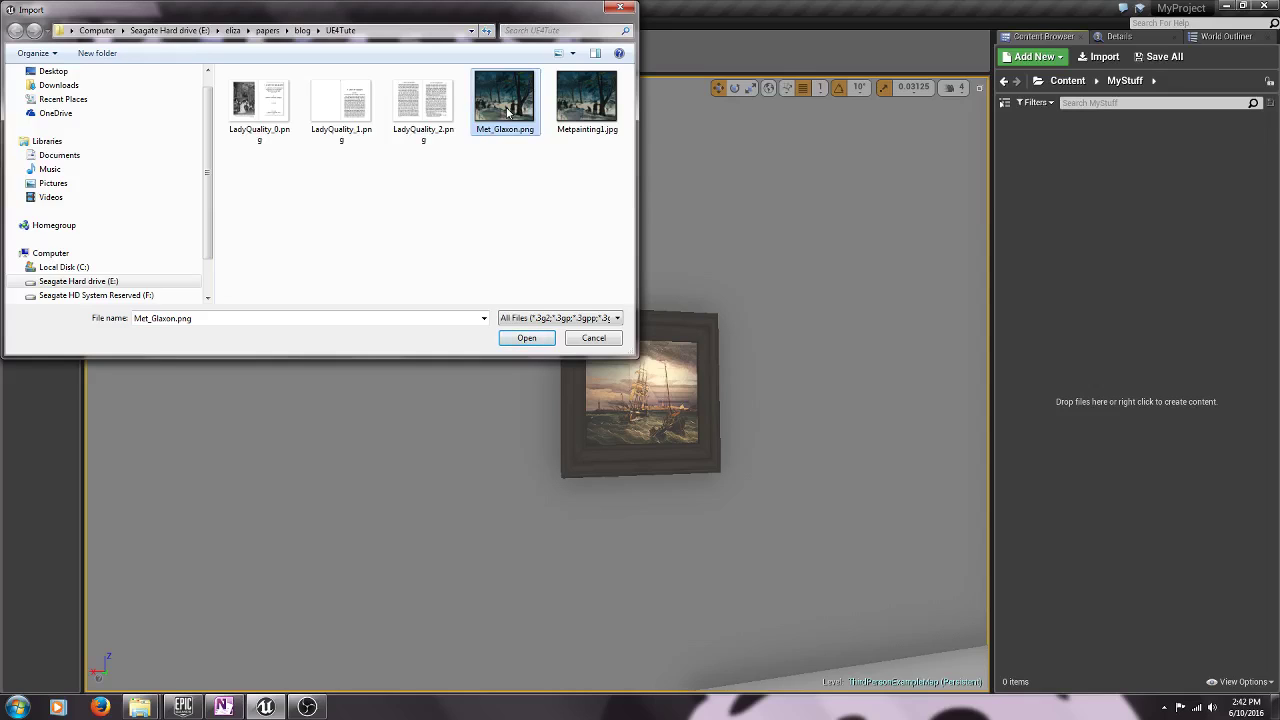
double_click(508, 113)
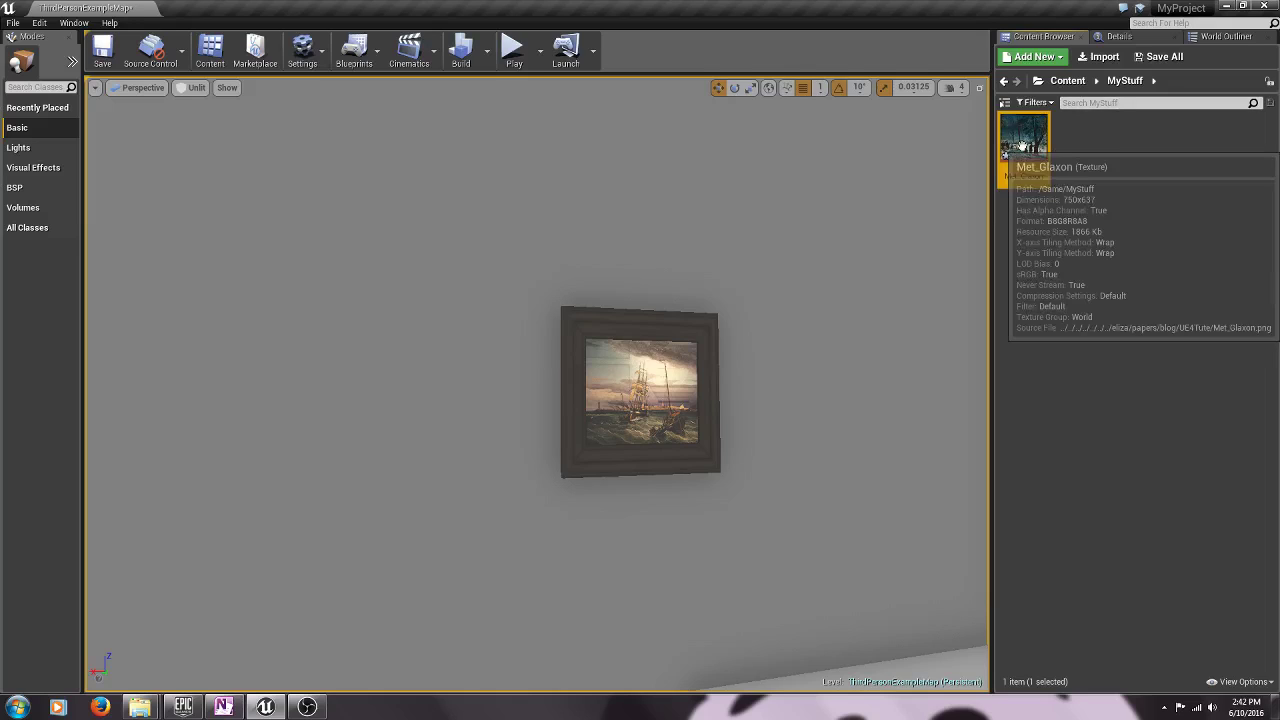
mouse_move(1028, 145)
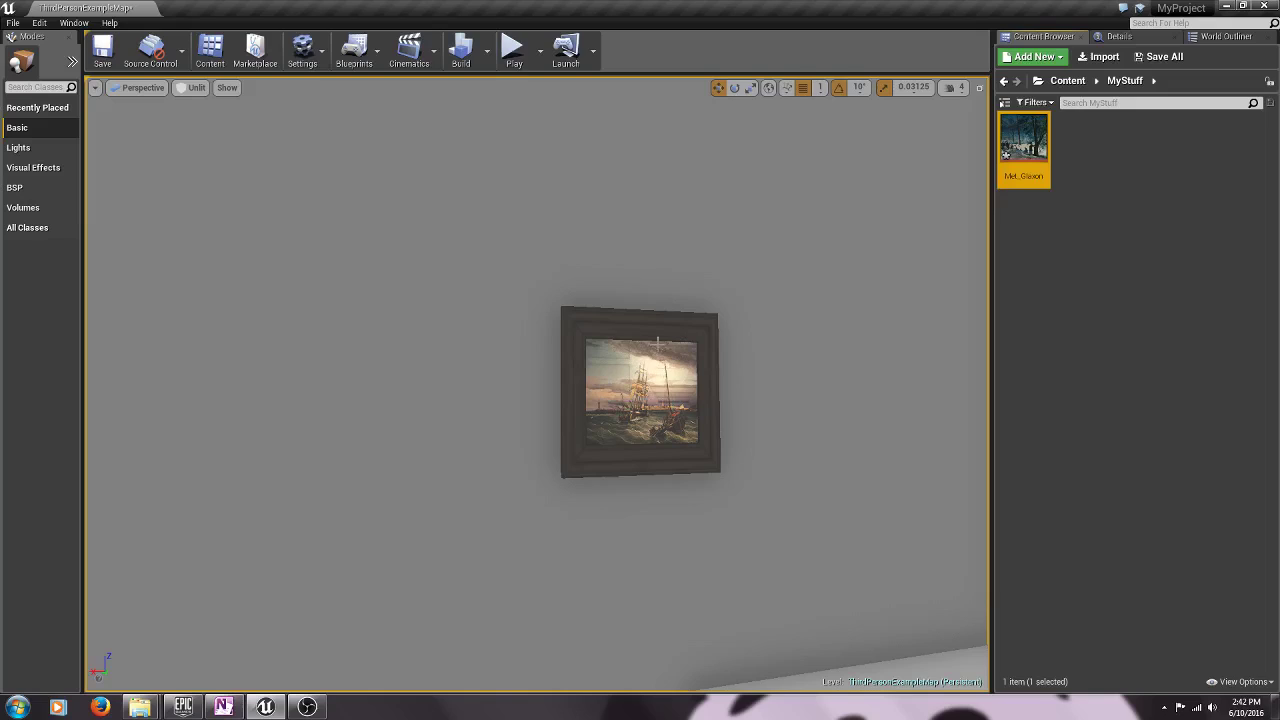
Select the SM_Frame_1 picture frame and show its properties in the Details panel.
click(601, 386)
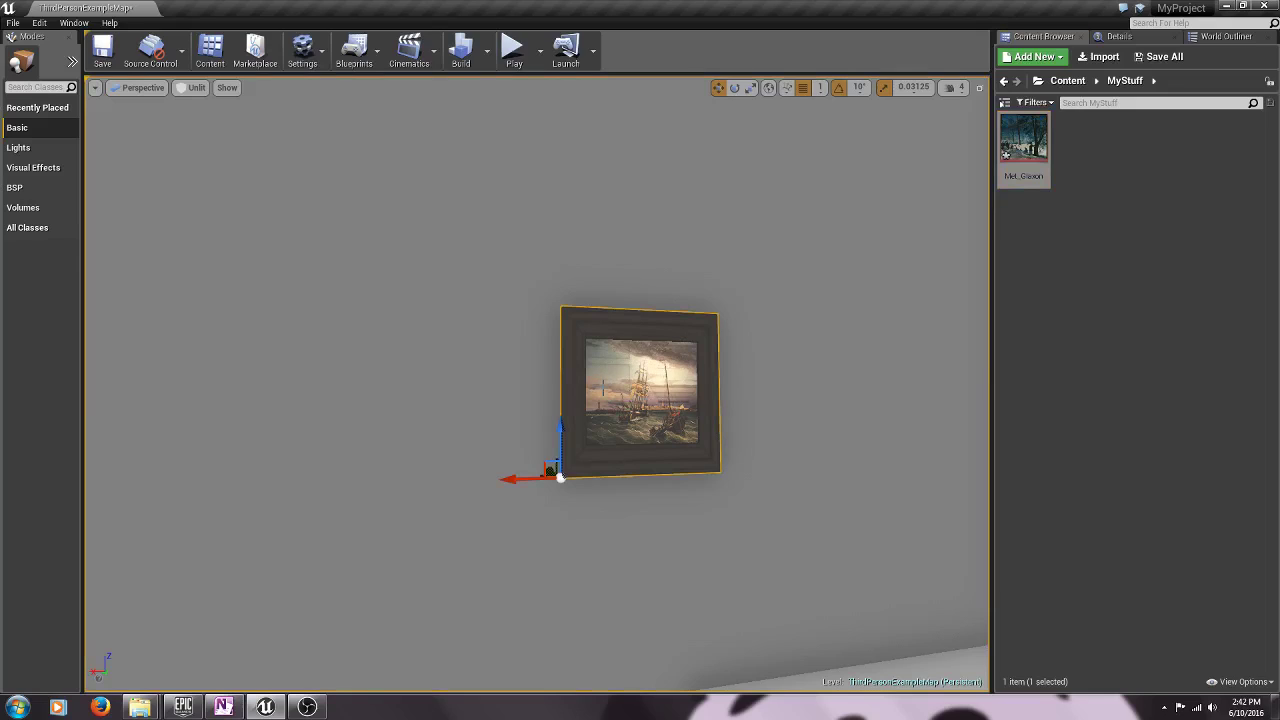
click(1132, 40)
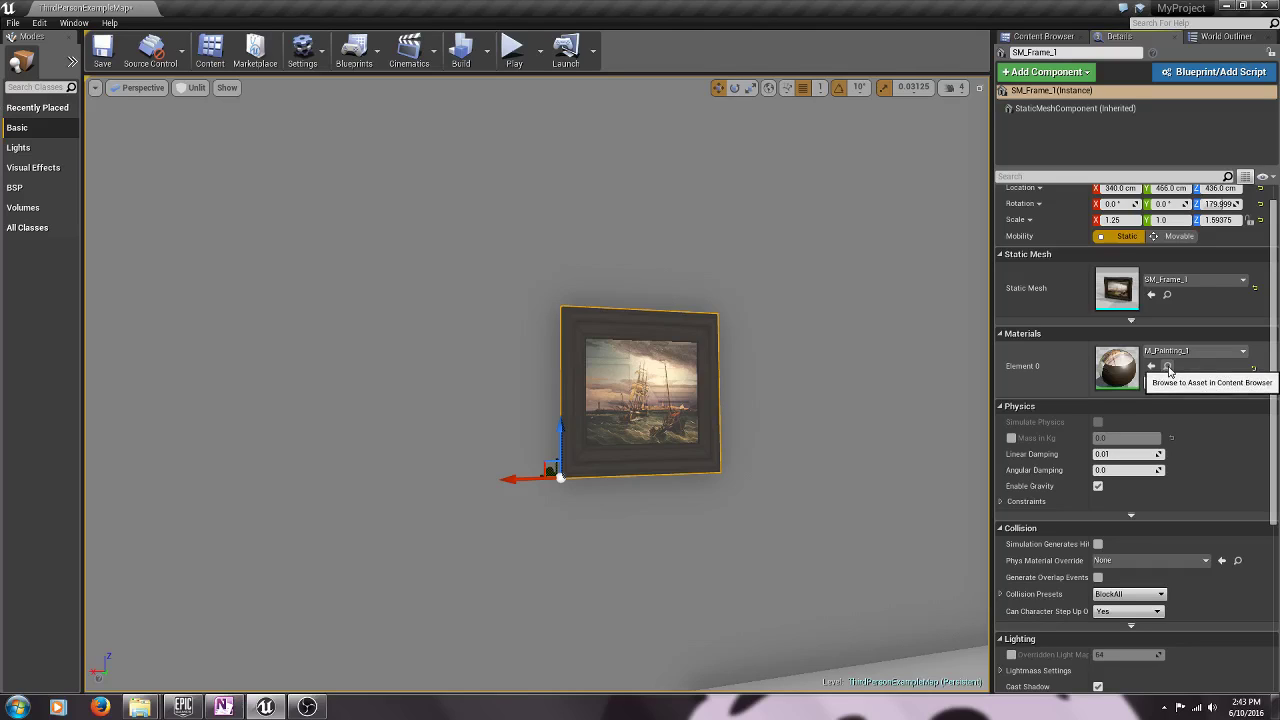
Find M_Painting_1 in ArchVis/Materials and duplicate it as met_Glaxon_mat.
click(1168, 367)
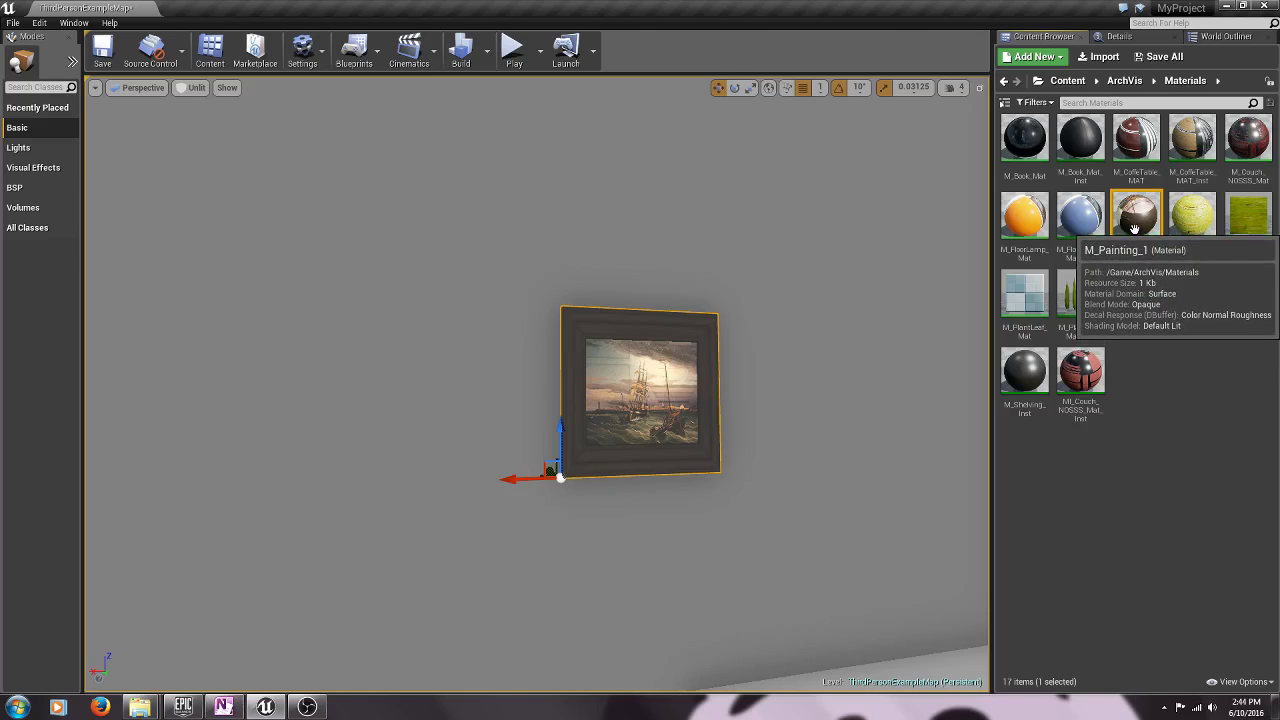
right_click(1136, 232)
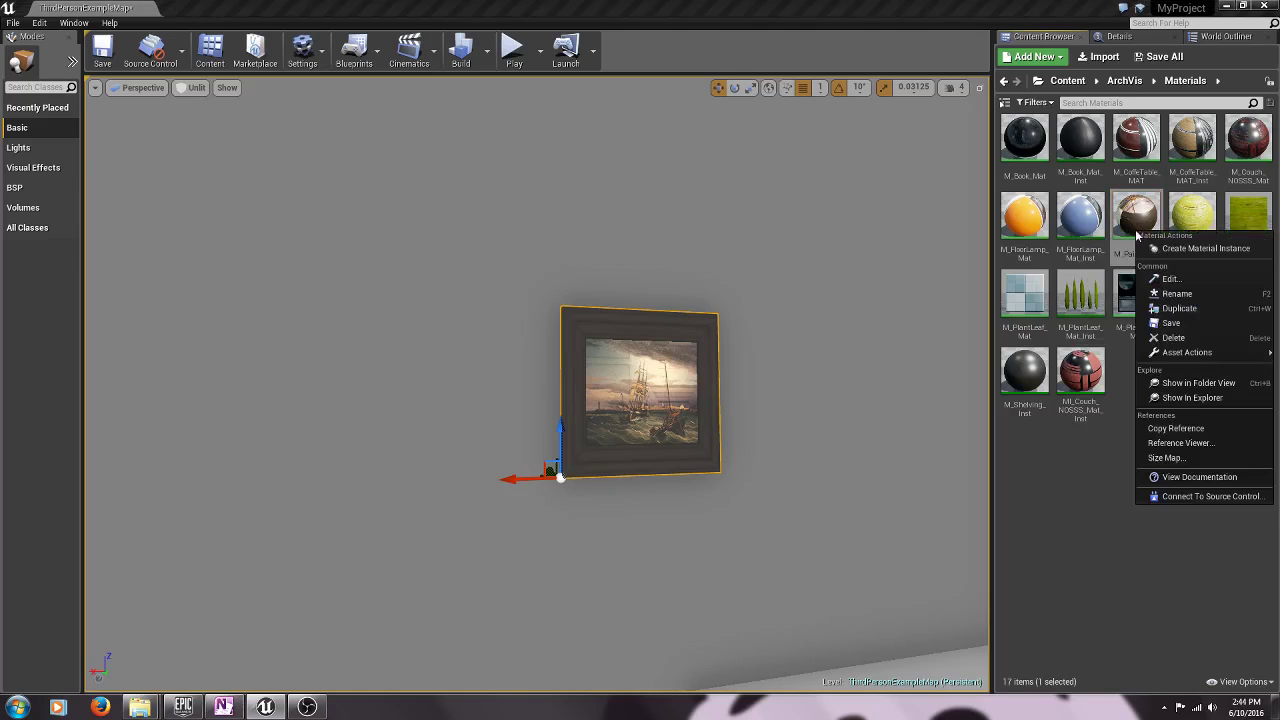
click(1176, 309)
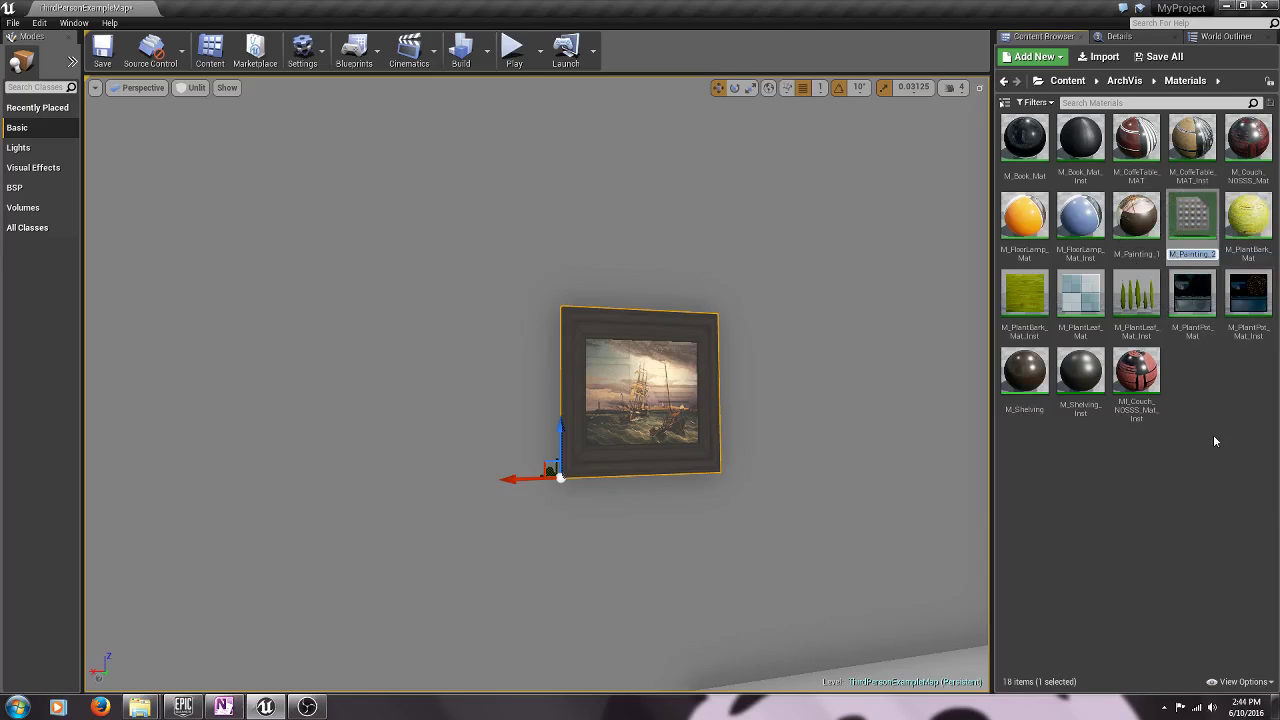
text(met_)
text(Glass)
text(n_m)
text(at)
key(Return)
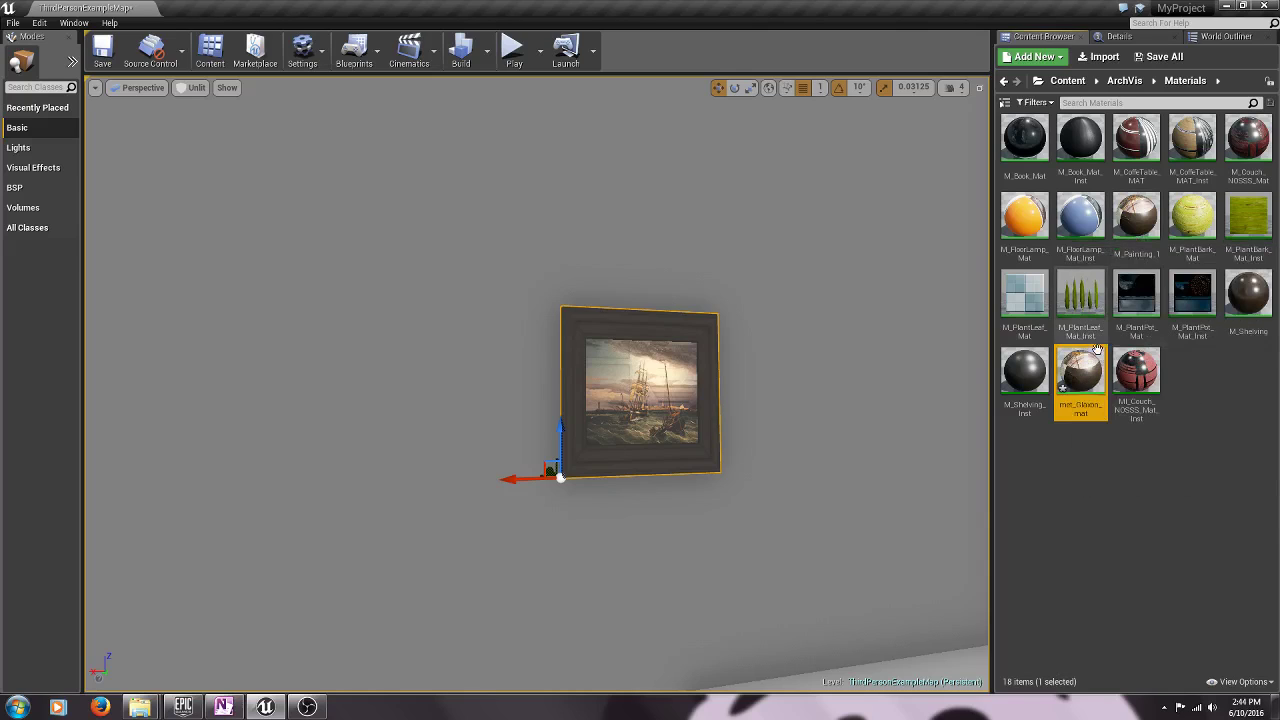
double_click(1082, 370)
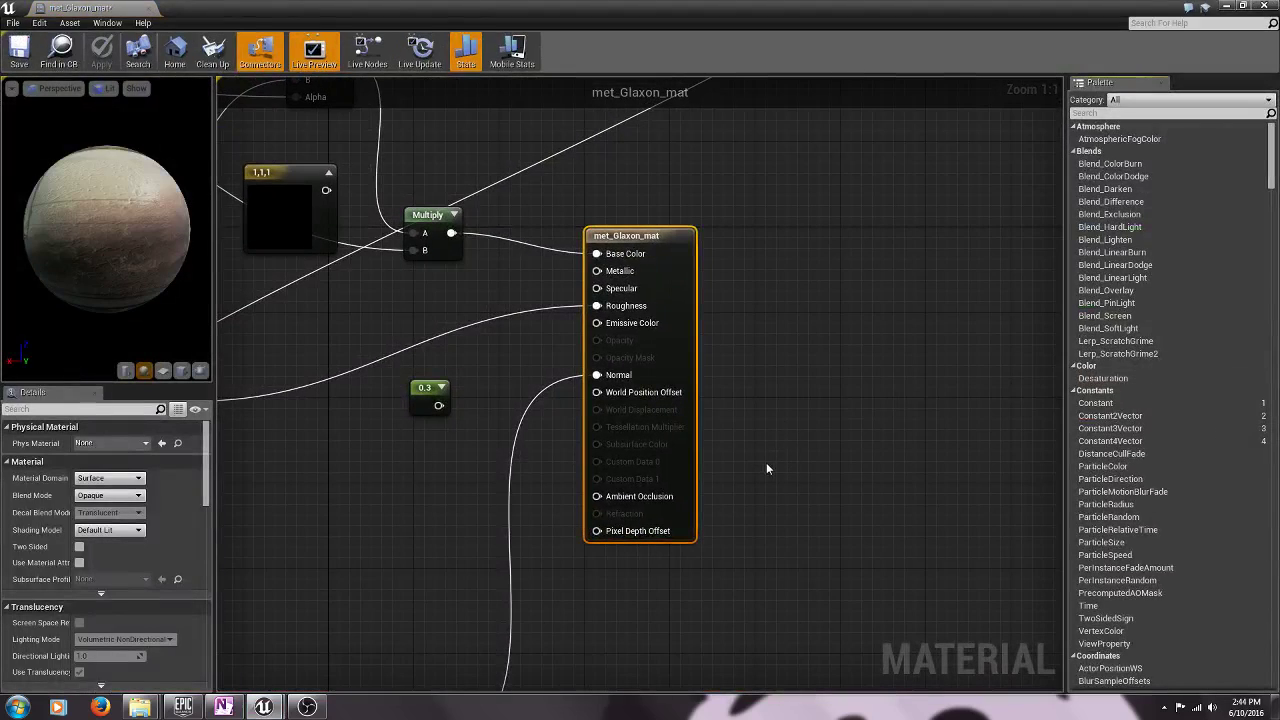
right_drag(766, 468, 1018, 480)
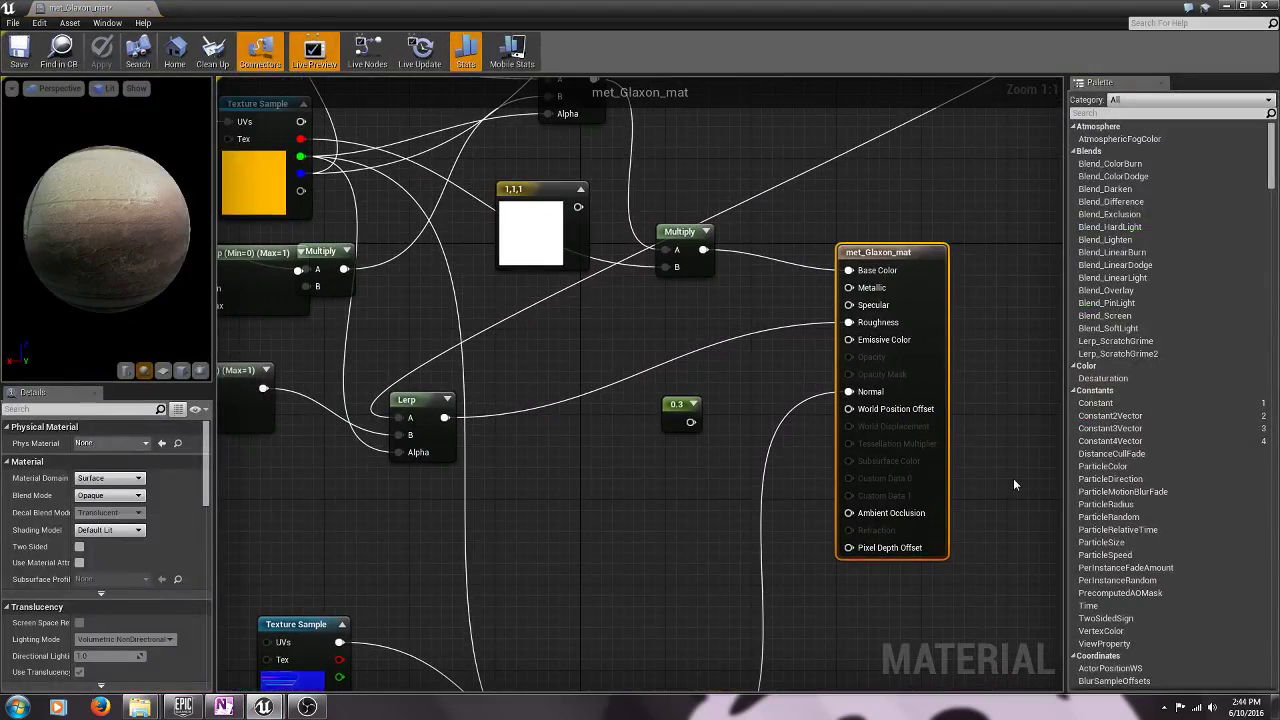
scroll(1006, 484, down, 6)
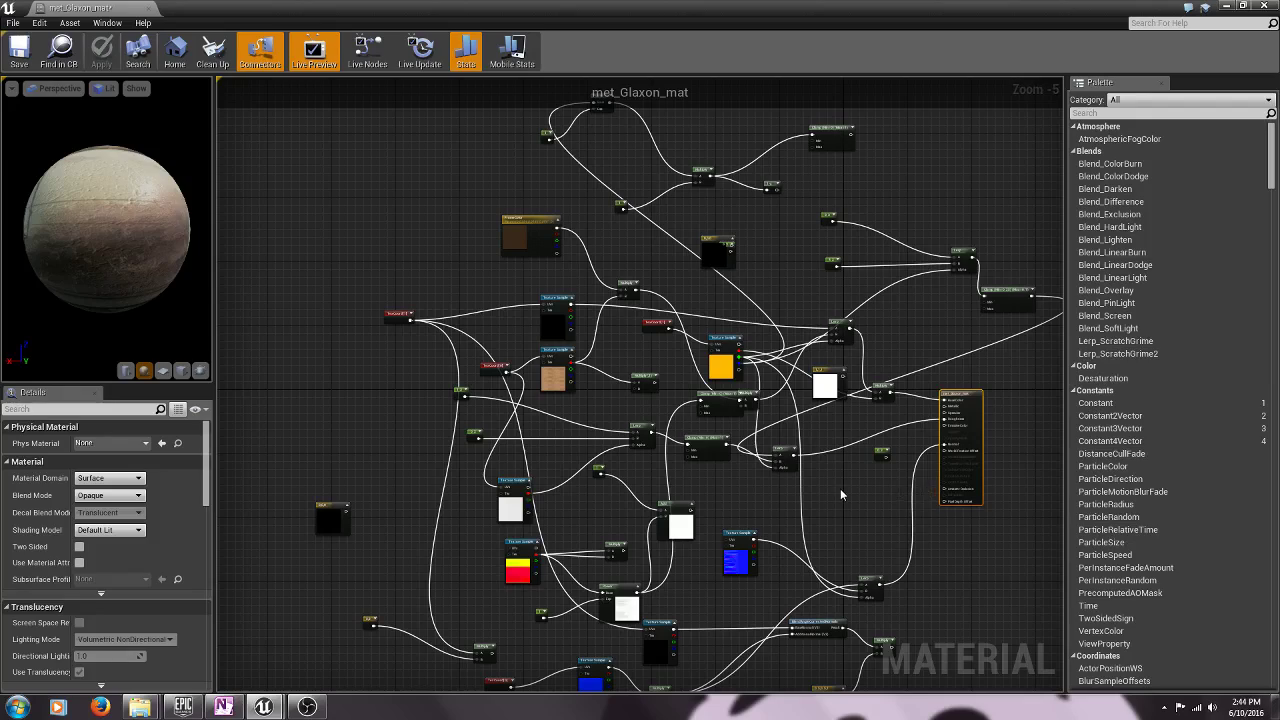
right_drag(839, 481, 808, 457)
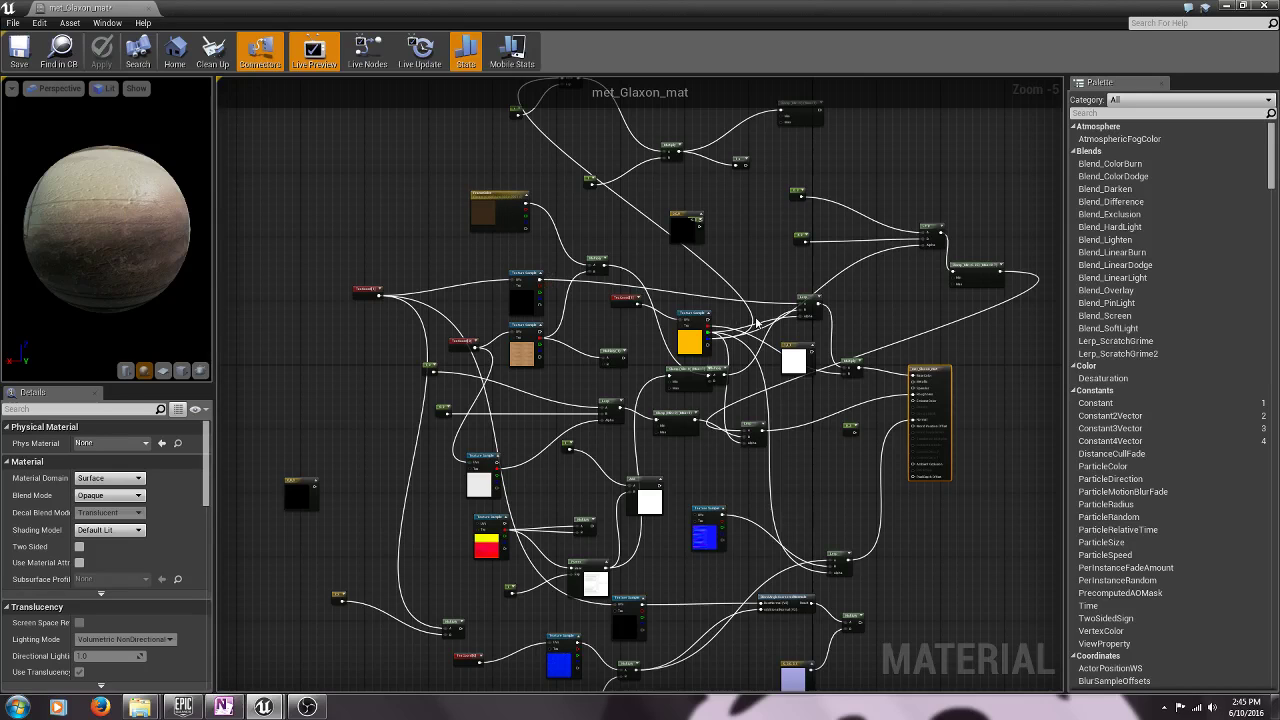
scroll(871, 408, up, 2)
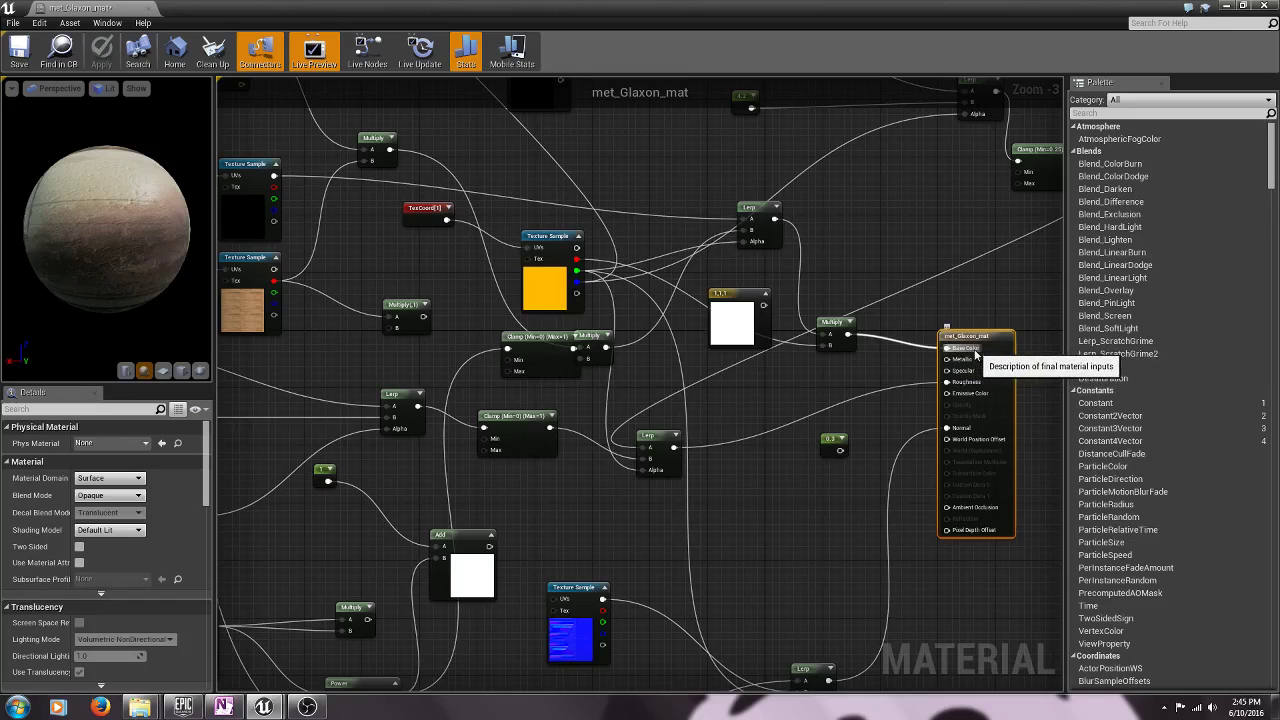
right_drag(812, 363, 916, 408)
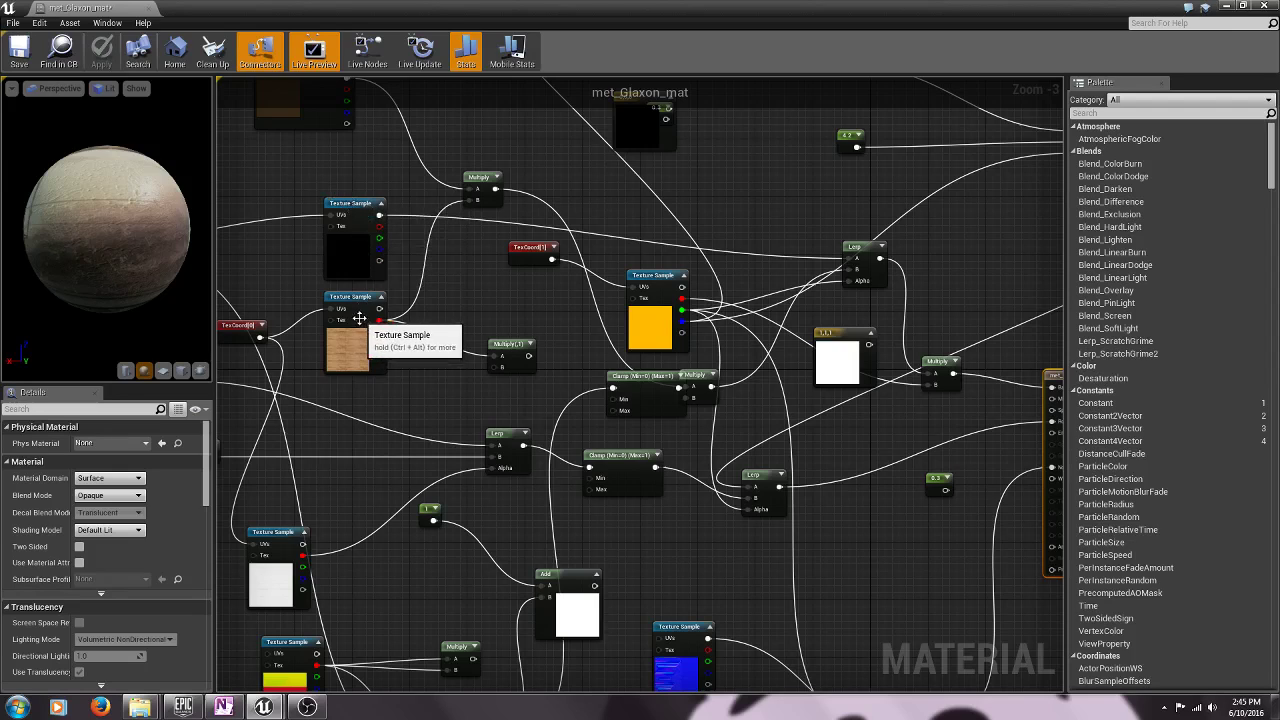
Set the Texture Sample's texture to Met_Glaxon, then apply and save met_Glaxon_mat.
click(358, 207)
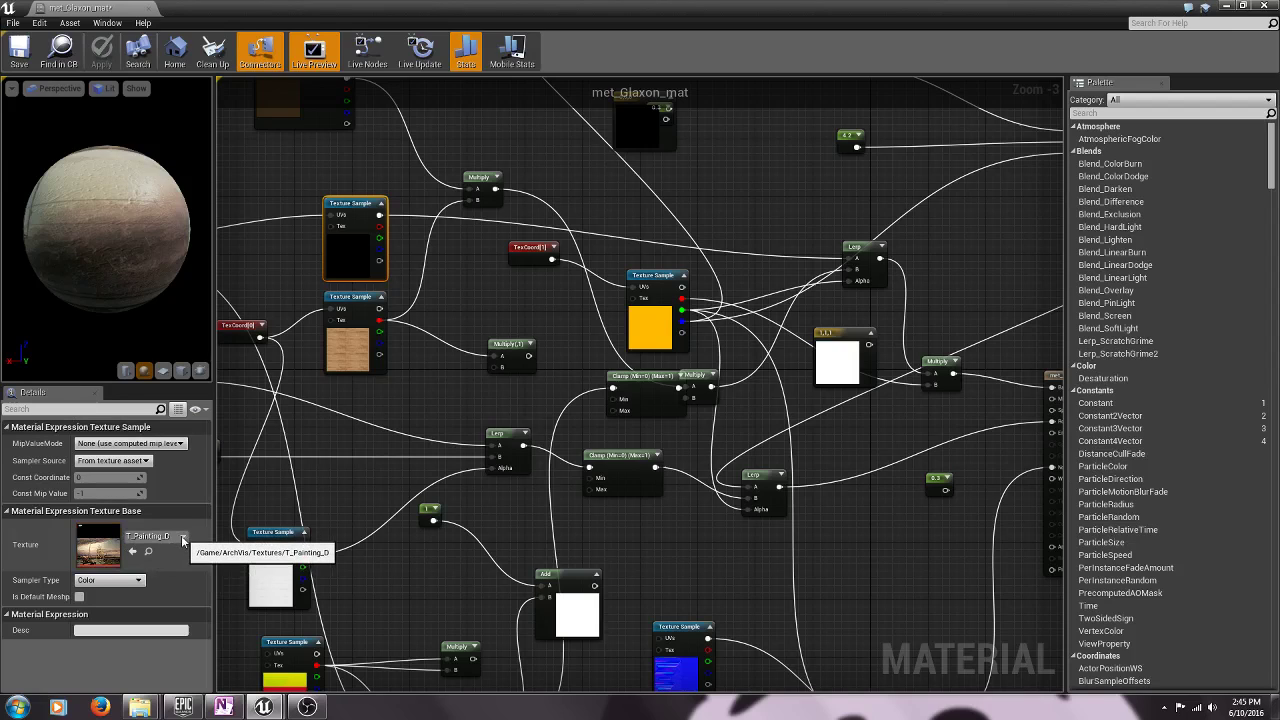
click(183, 541)
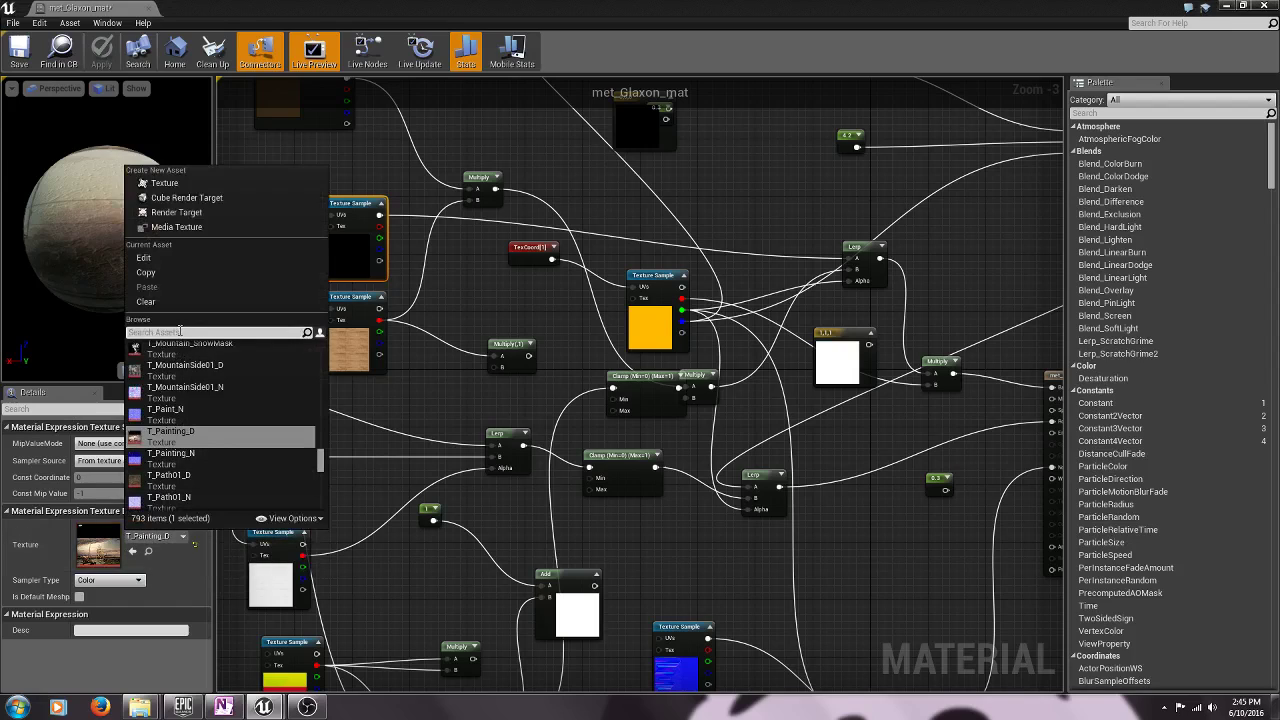
text(met)
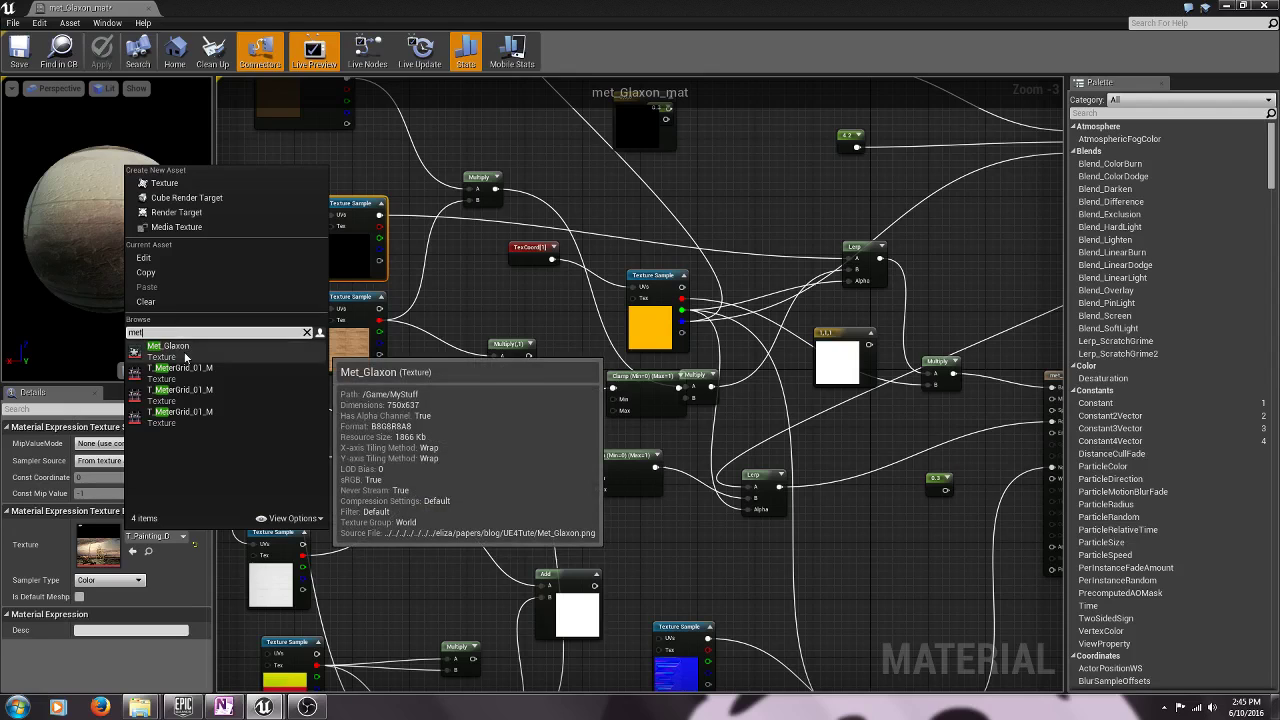
click(185, 352)
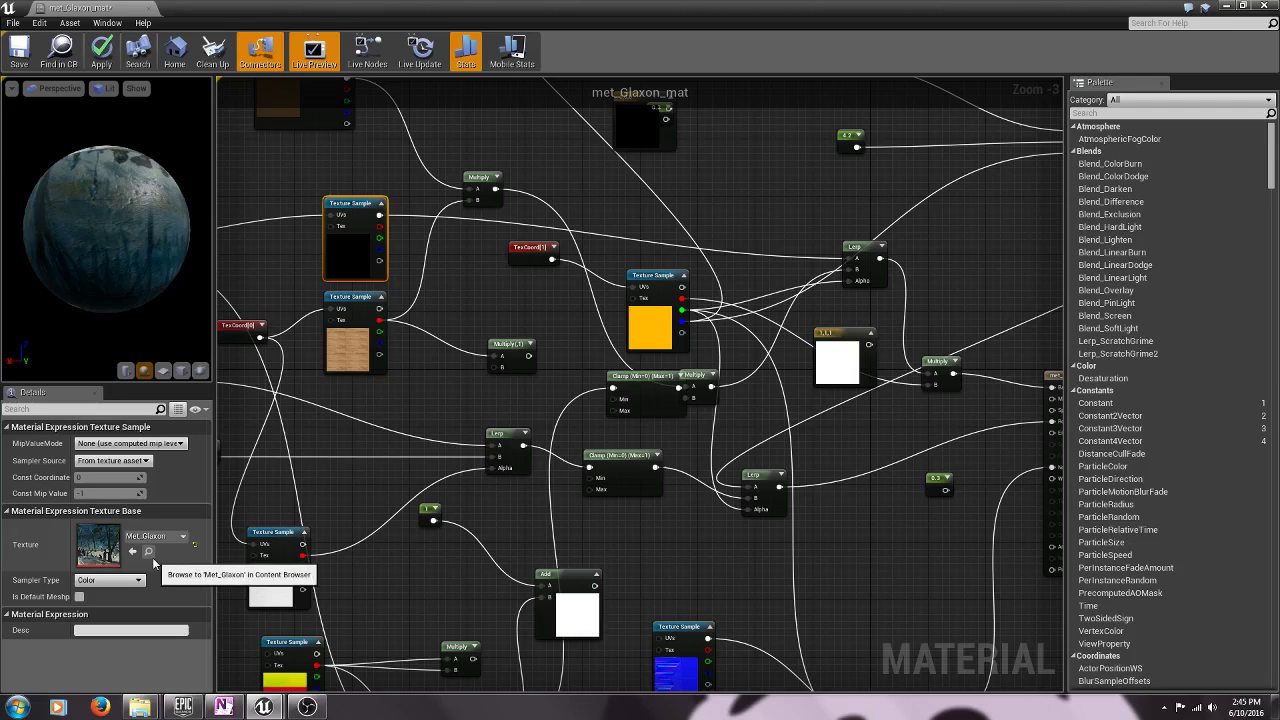
click(100, 64)
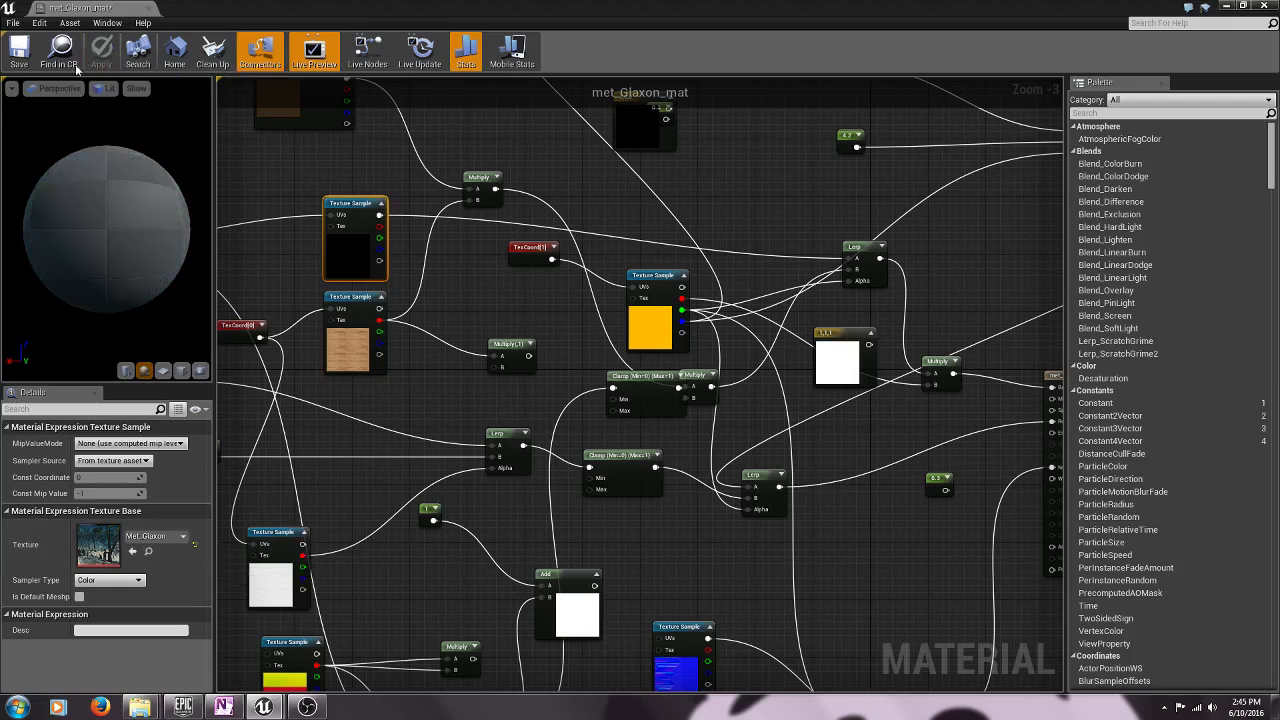
click(20, 58)
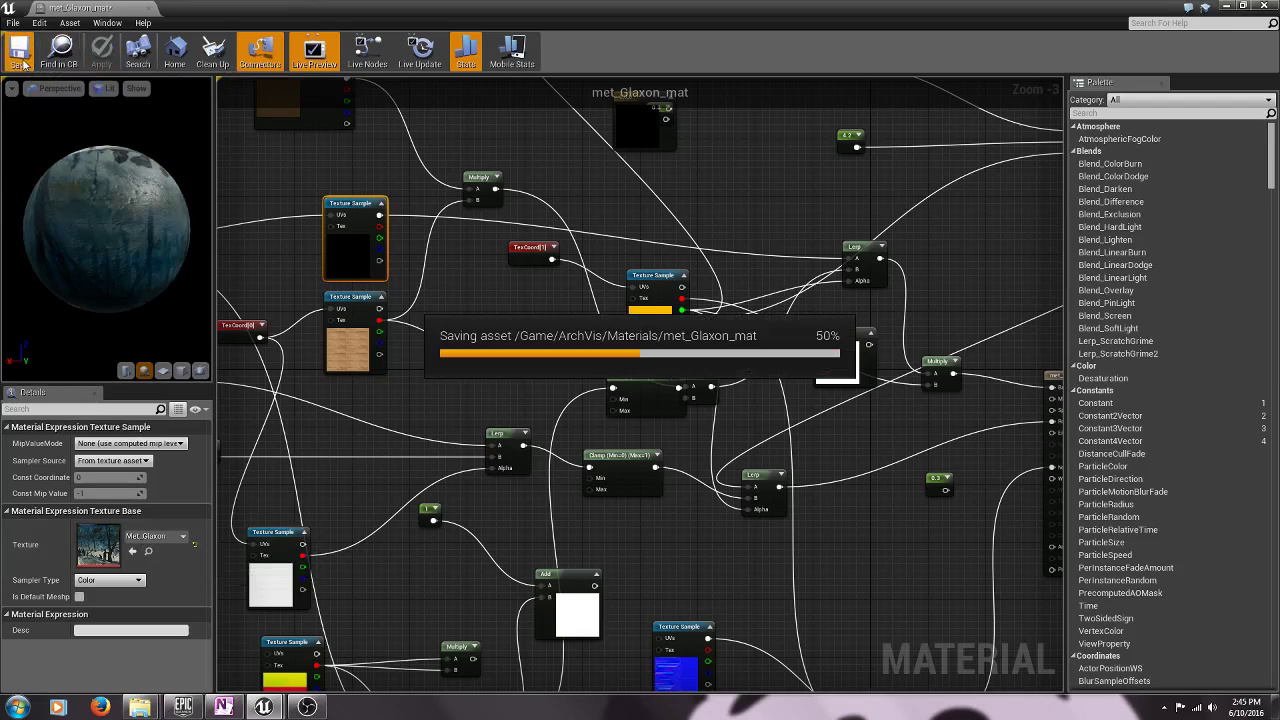
Close the material editor and set the frame's Element 0 material to met_Glaxon_mat.
click(149, 9)
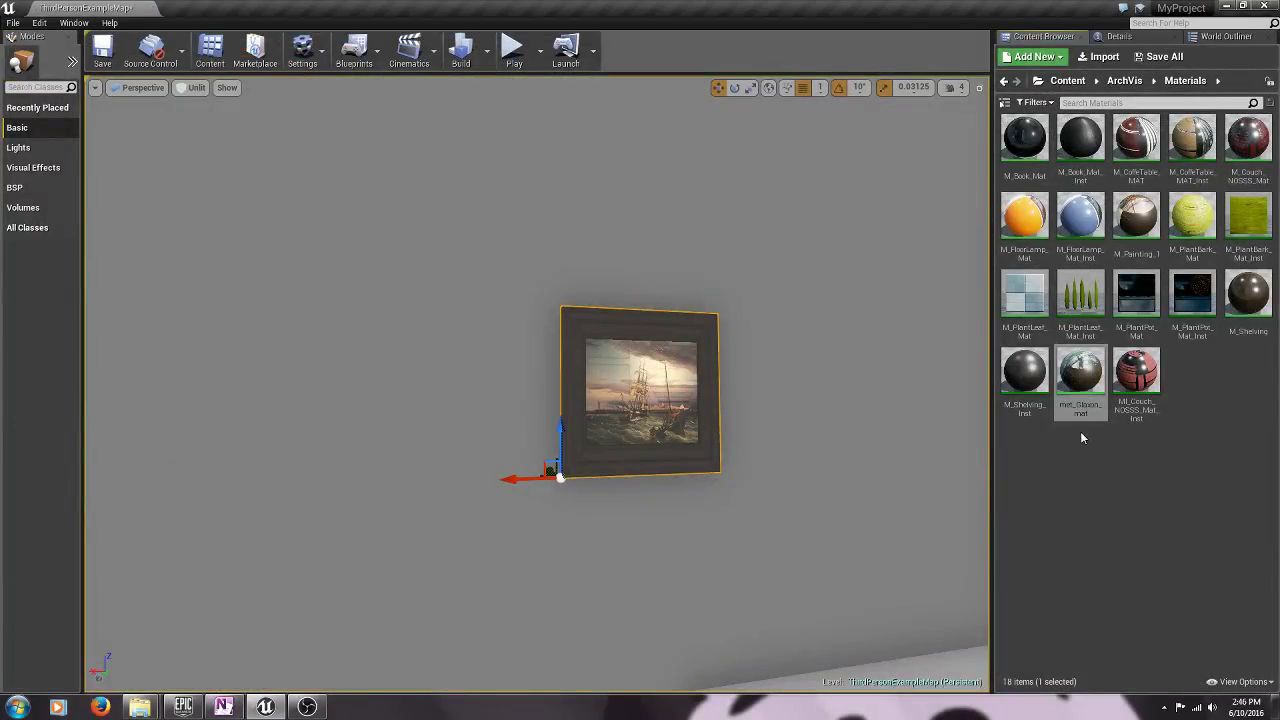
mouse_move(1082, 372)
click(1114, 38)
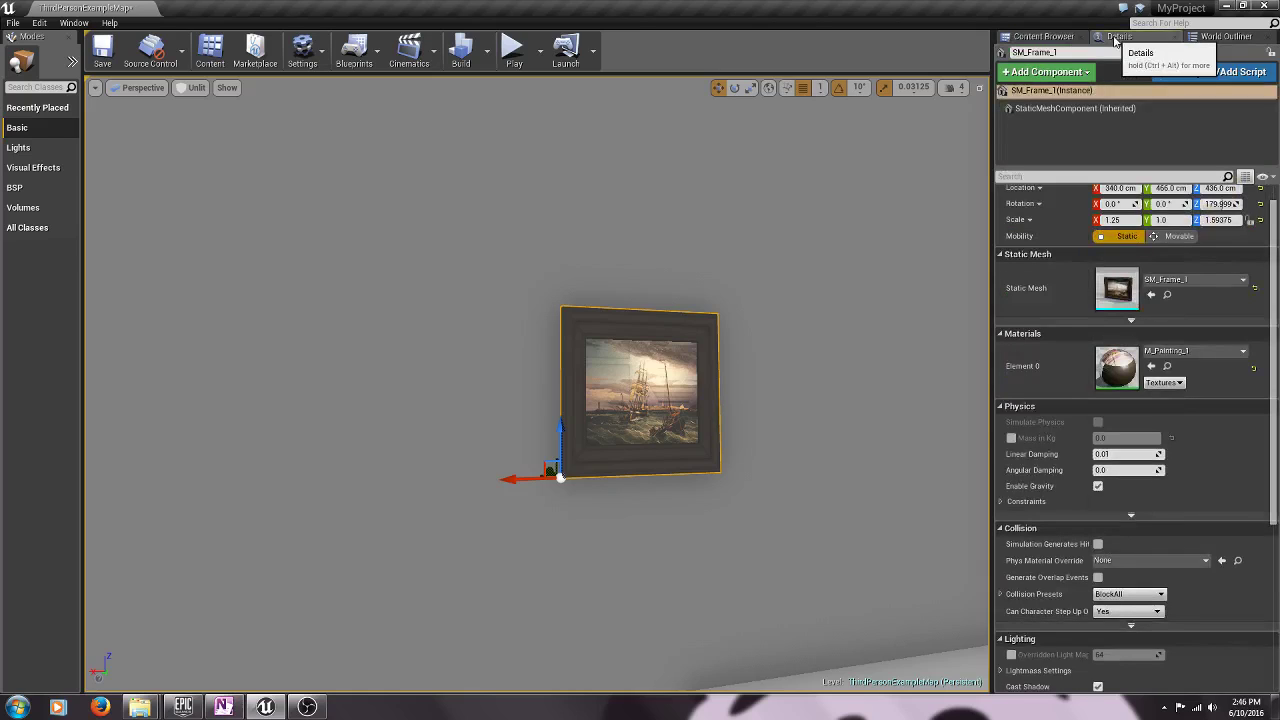
click(1242, 352)
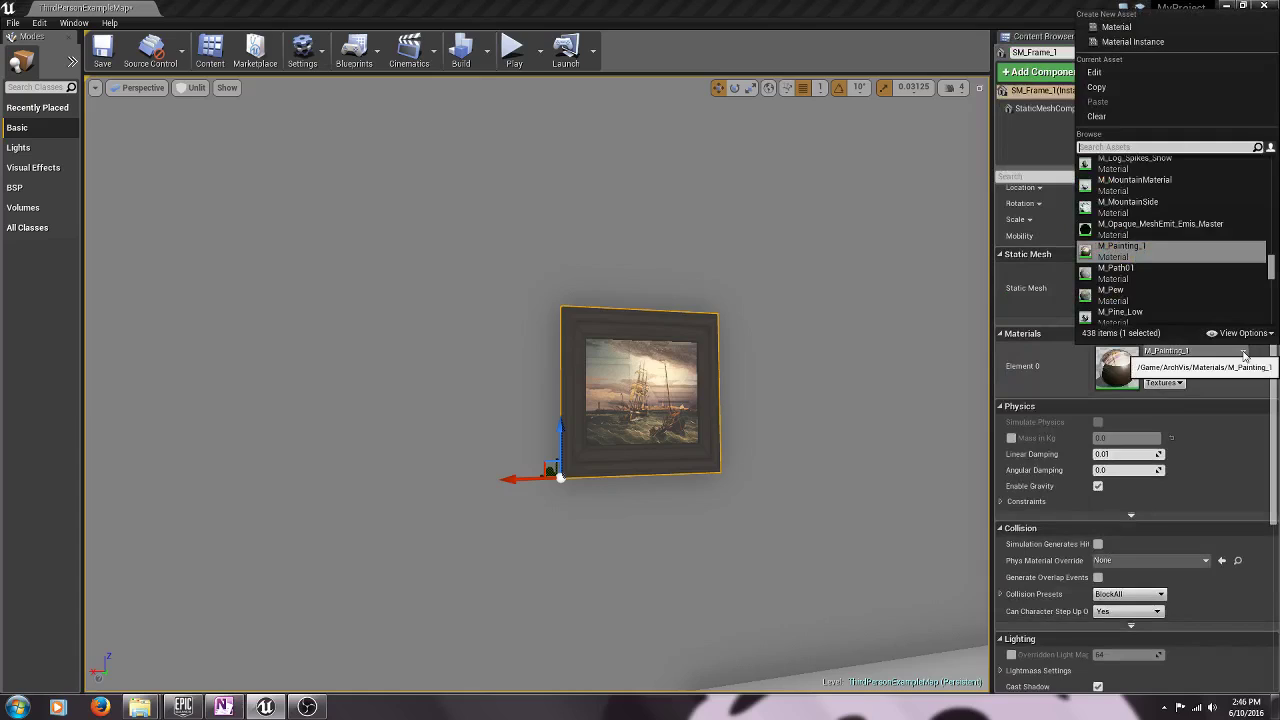
text(met)
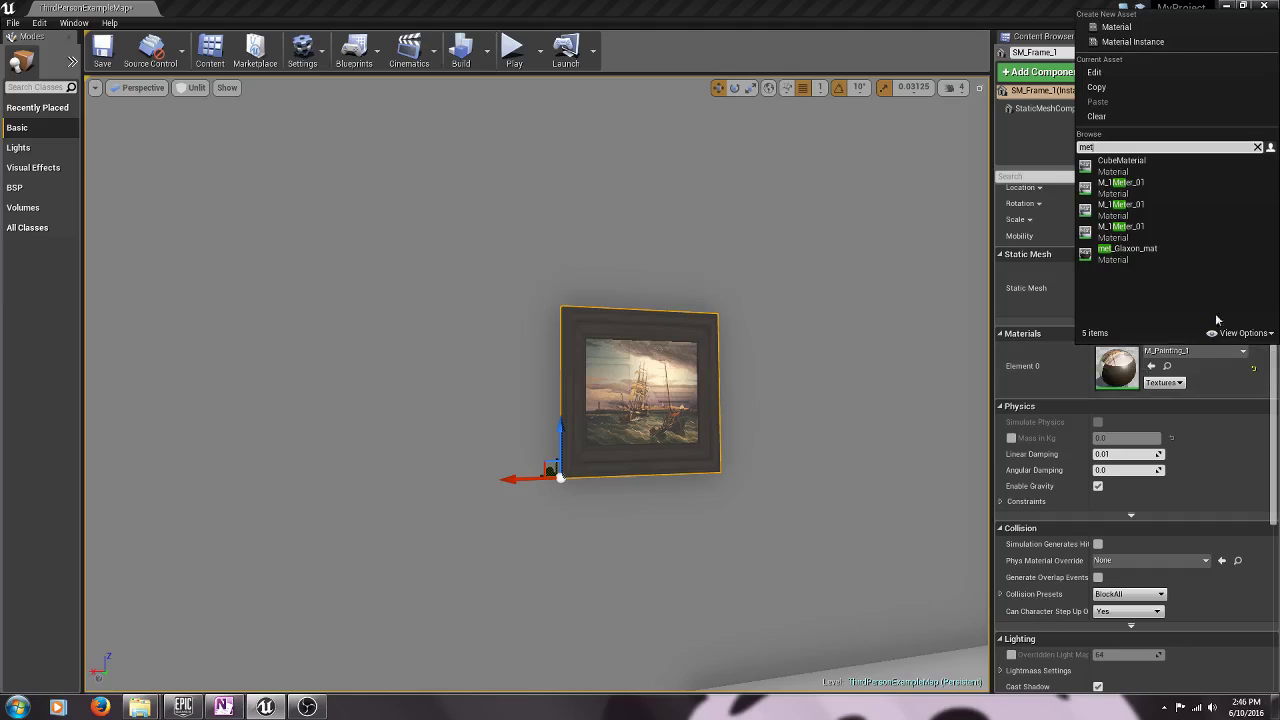
click(1135, 259)
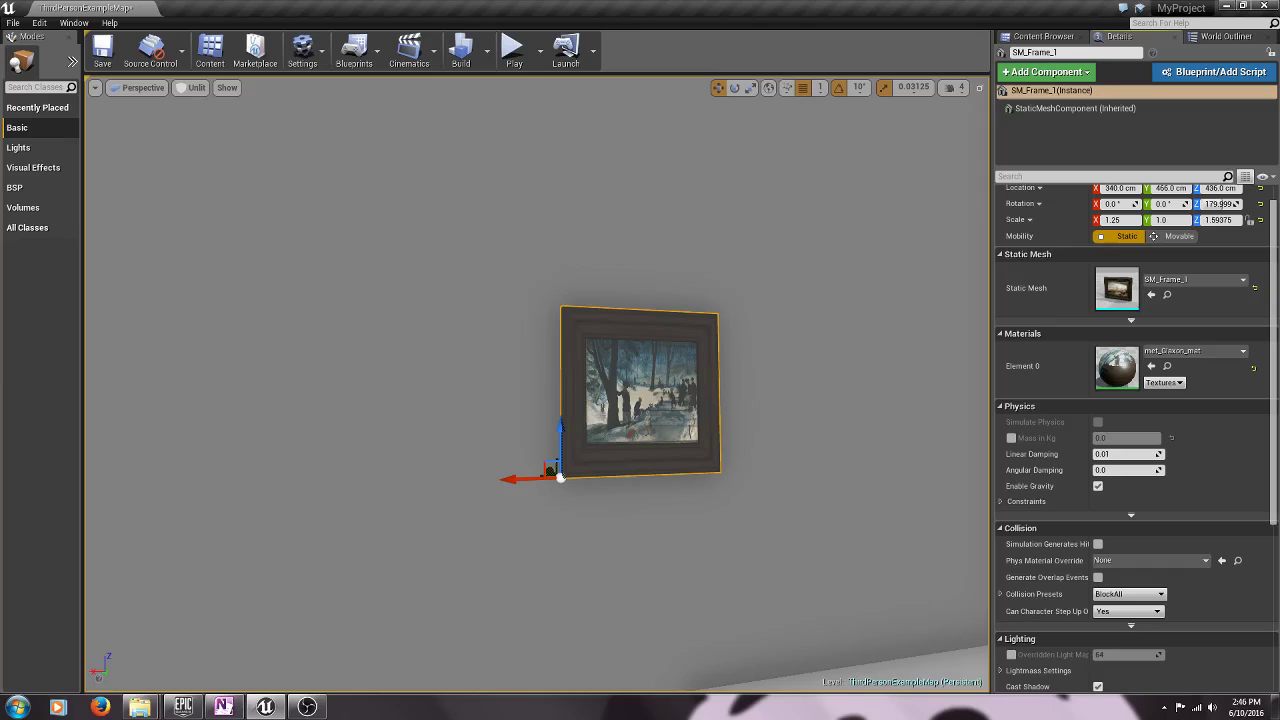
mouse_move(540, 400)
right_down()
mouse_move(480, 398)
mouse_move(515, 399)
right_up()
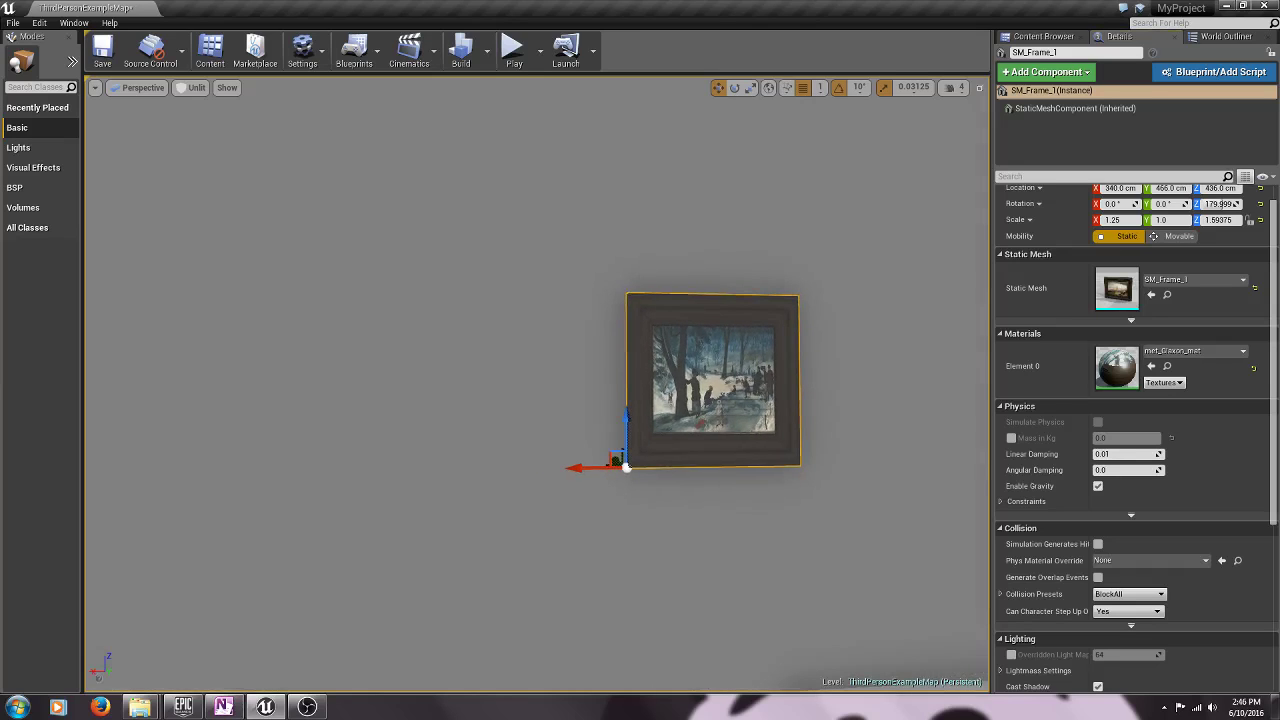